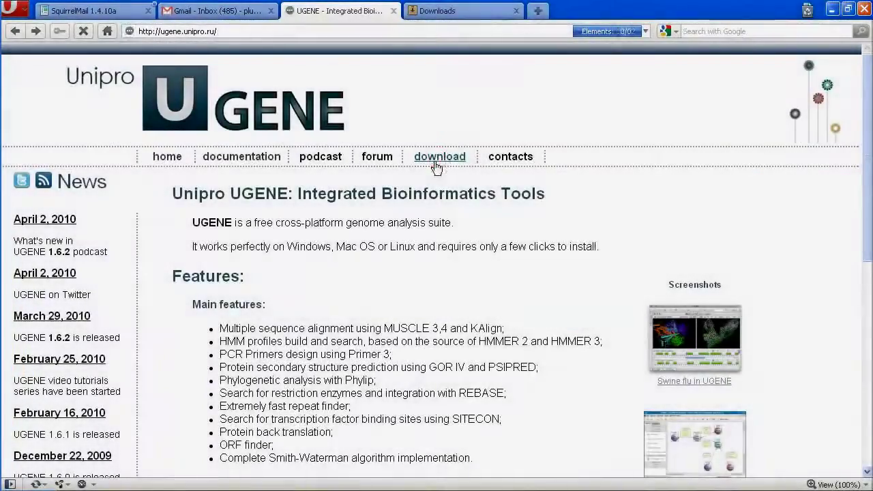
Step: Get the Windows installer from the UGENE download page and run it immediately
click(437, 157)
click(726, 373)
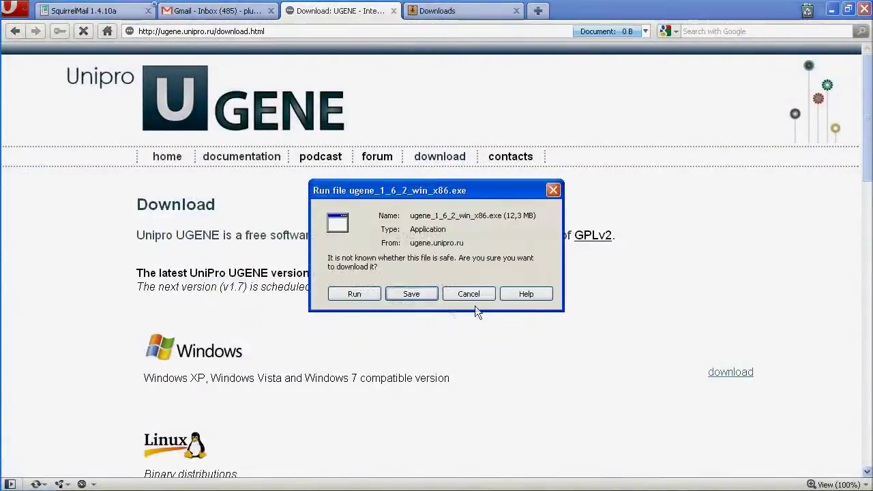
click(361, 295)
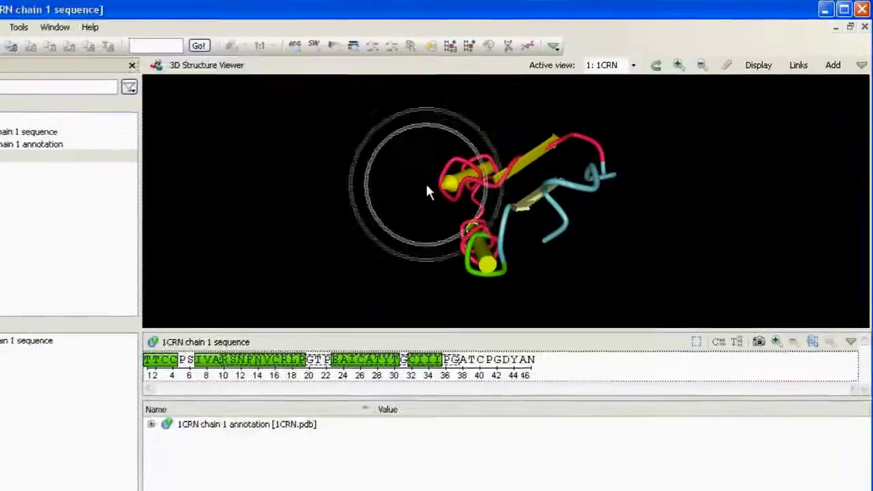
Step: Rotate the 1CRN 3D protein model and scroll the view to the right
drag(426, 191, 399, 150)
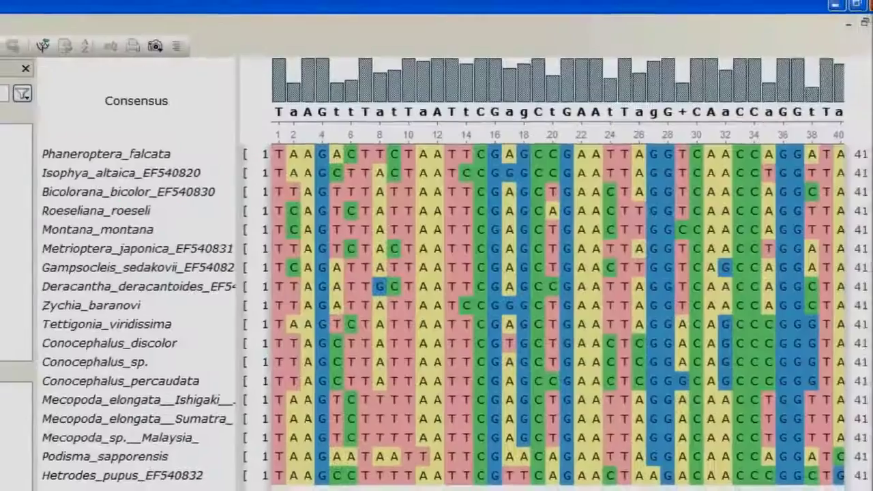
scroll(305, 347, right, 8)
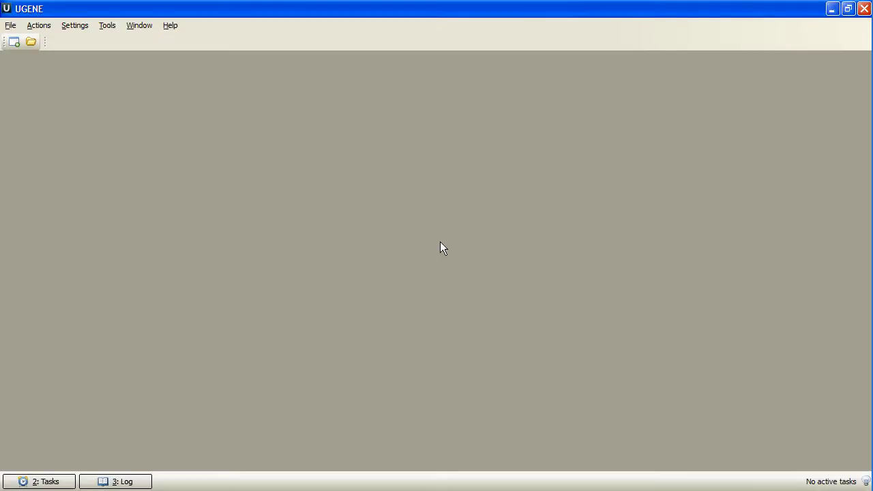
click(86, 29)
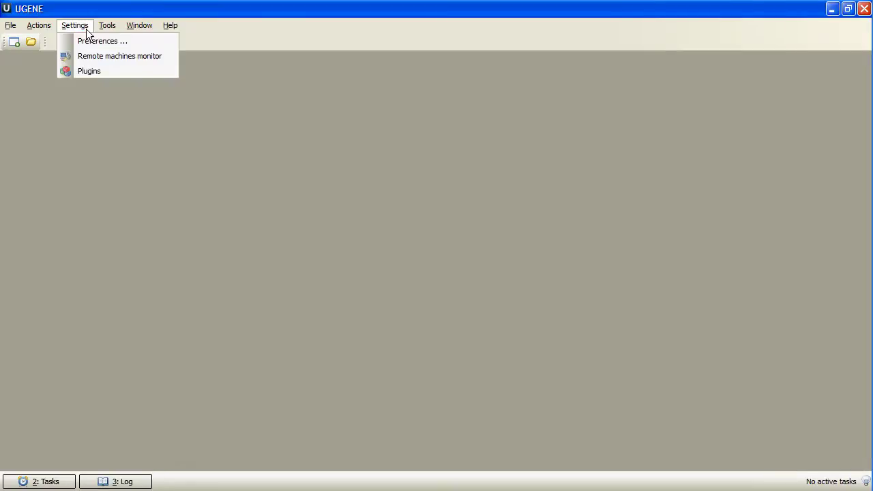
click(103, 71)
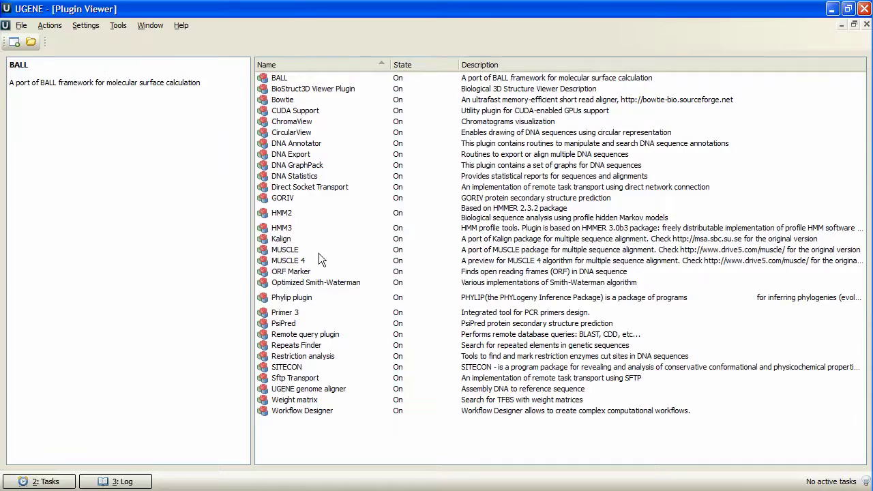
click(312, 222)
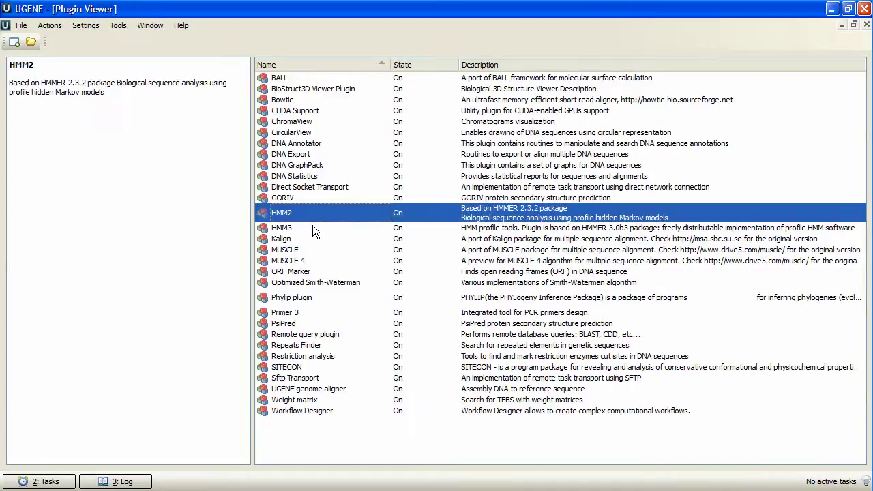
click(404, 227)
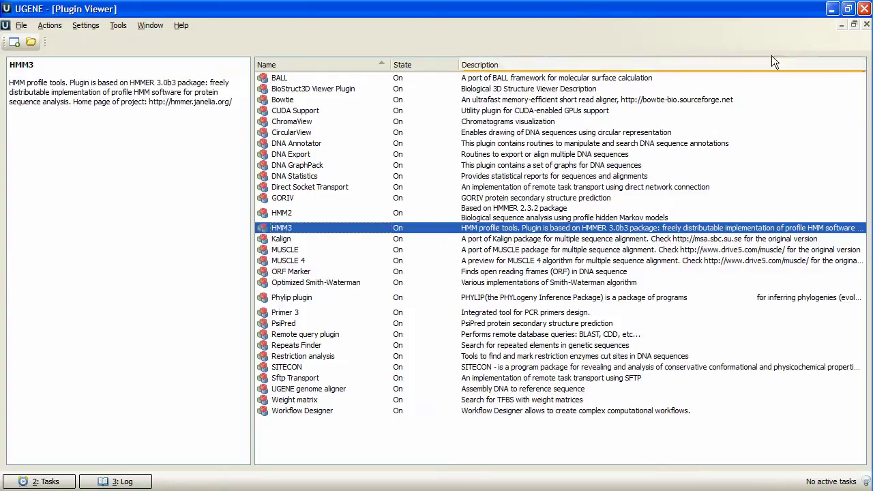
Step: Close the plugin list and look through the HMMER3 tools menu without choosing anything
click(866, 25)
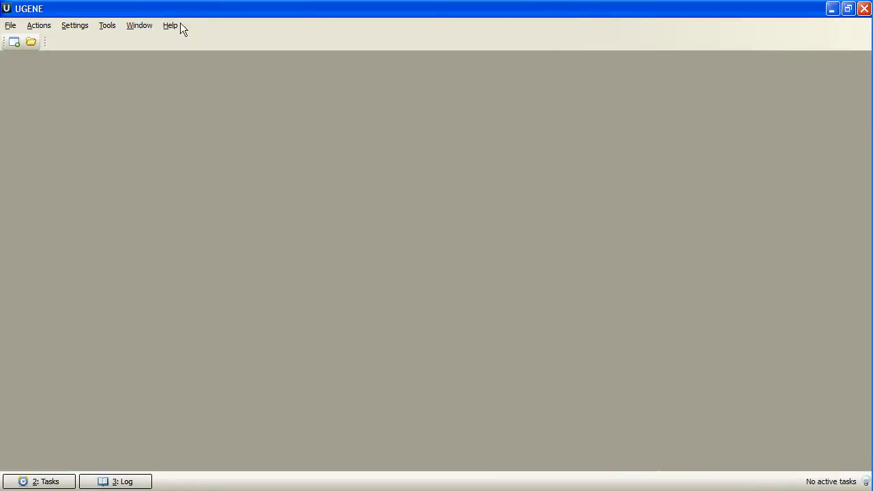
click(112, 26)
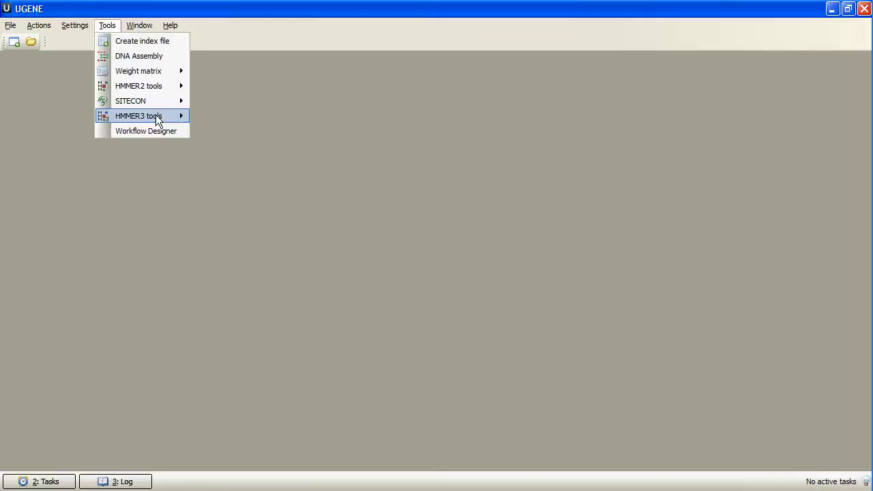
mouse_move(155, 114)
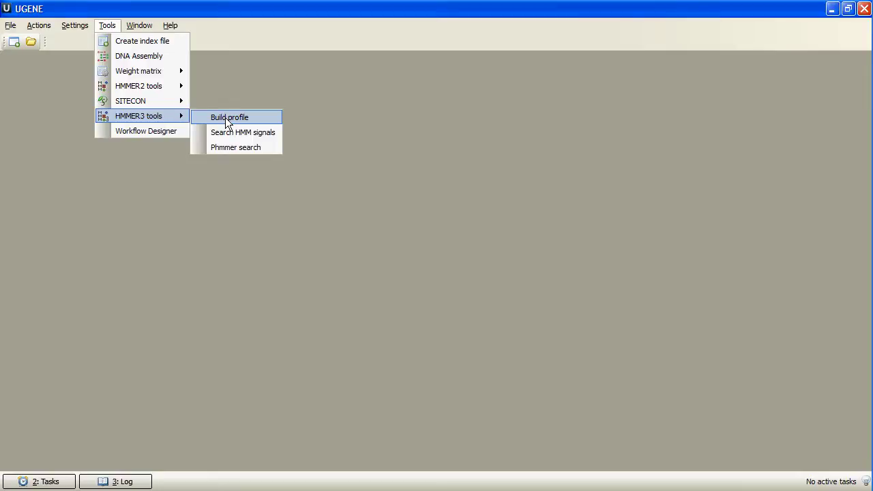
click(55, 90)
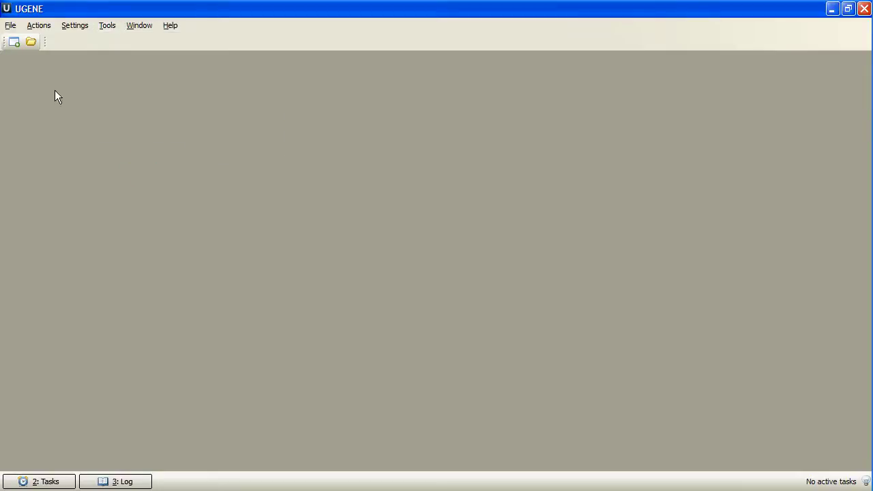
Step: Open fn3.sto from the samples Stockholm folder as an alignment
click(30, 42)
click(281, 52)
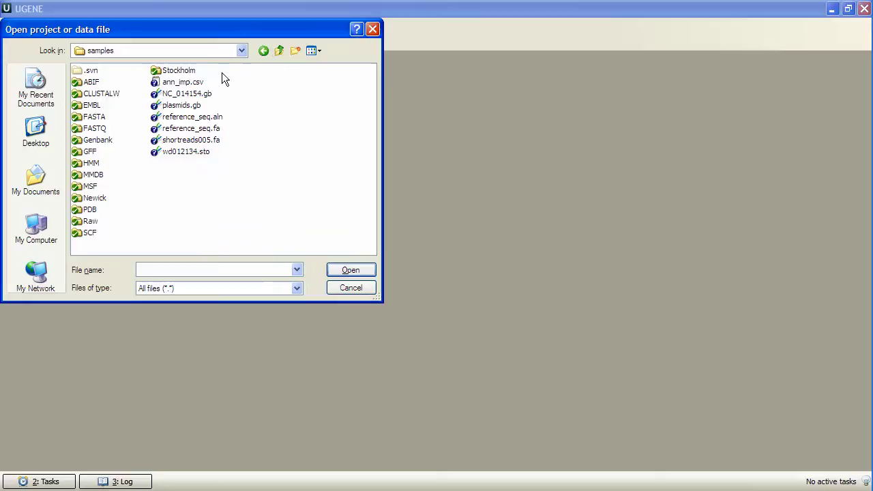
double_click(174, 70)
click(108, 93)
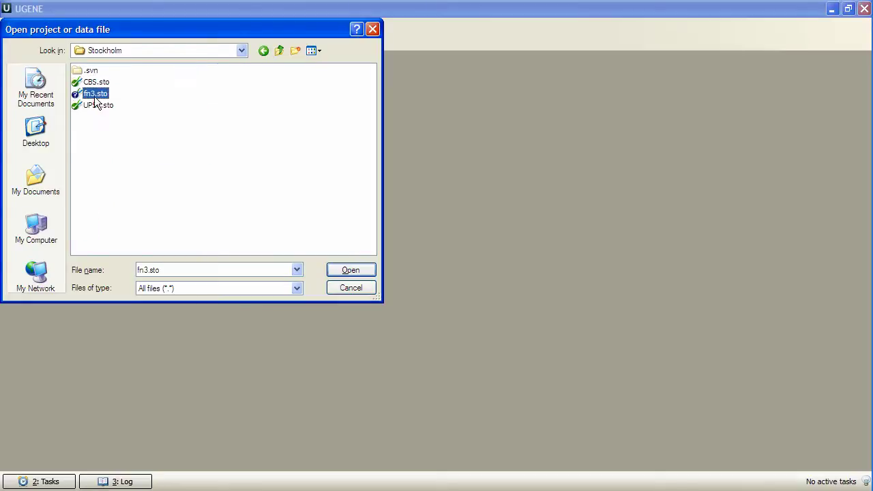
click(345, 272)
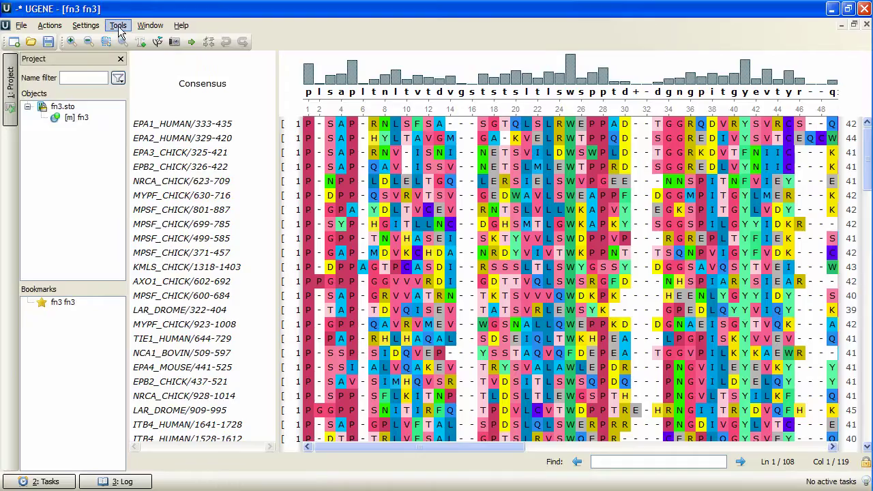
Step: Start an HMM3 profile build from the alignment, with the output file named fn3
click(118, 29)
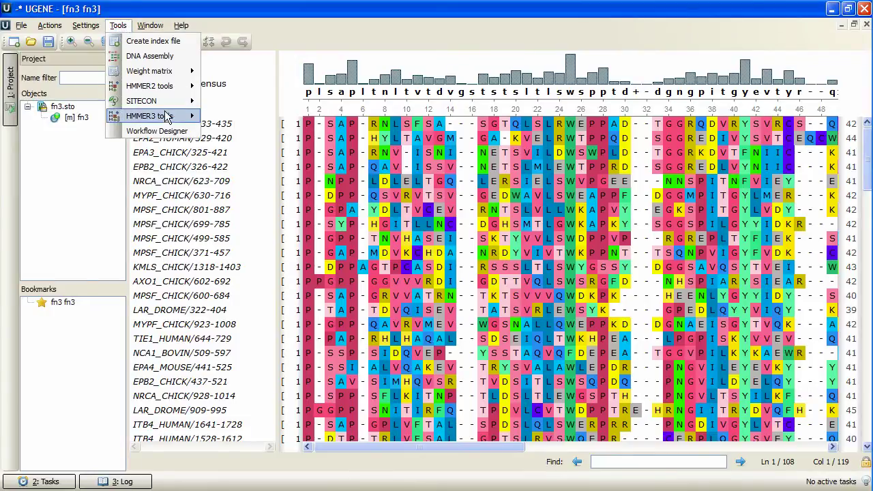
click(225, 123)
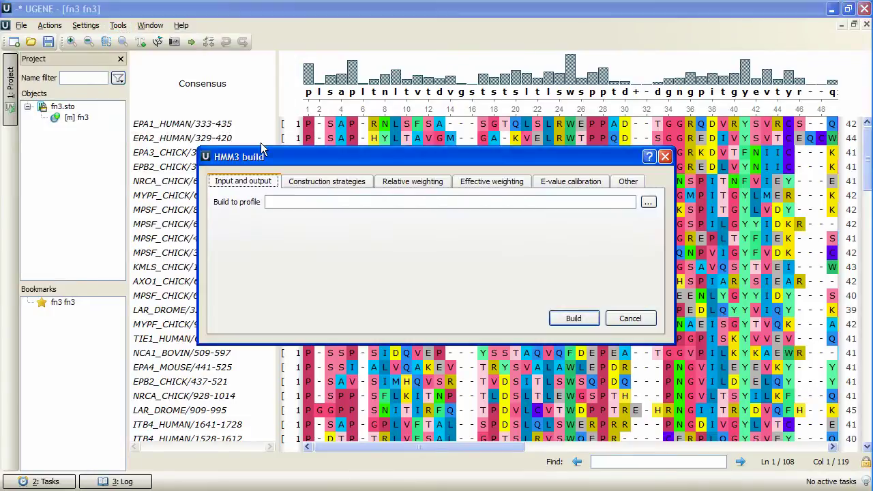
click(648, 201)
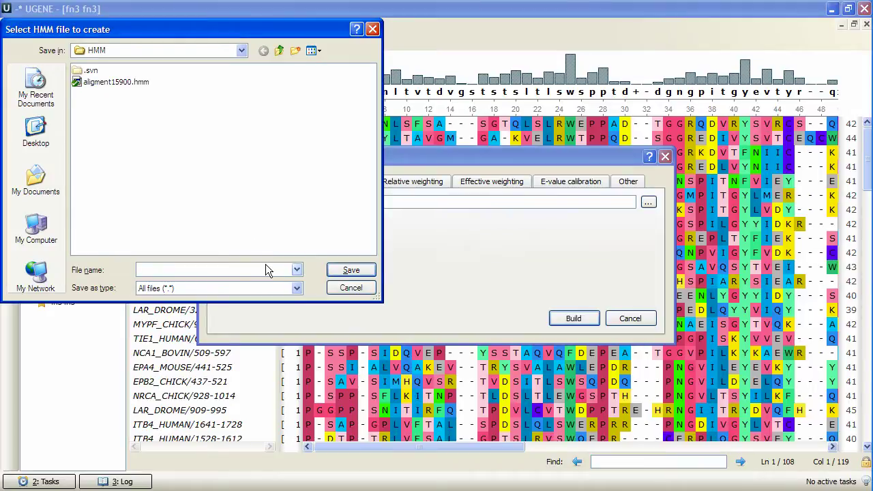
text(fn3)
click(342, 267)
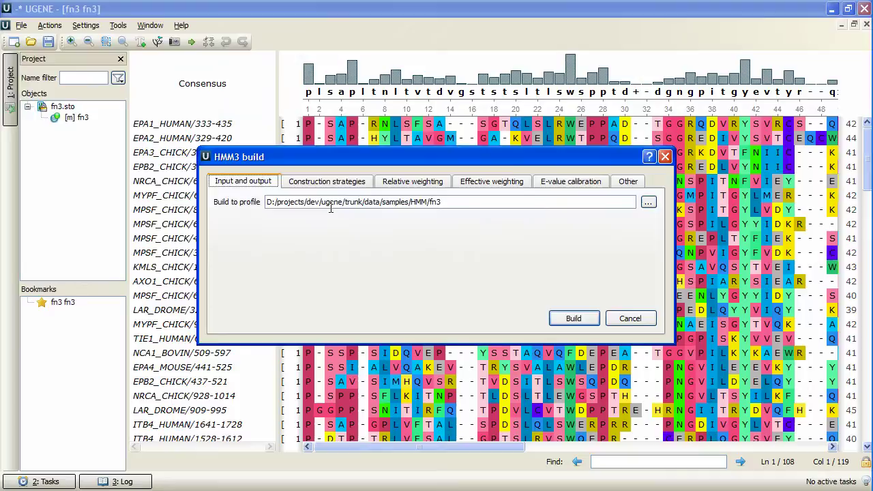
Step: Review the construction, weighting, E-value calibration and random seed (42) settings
click(327, 183)
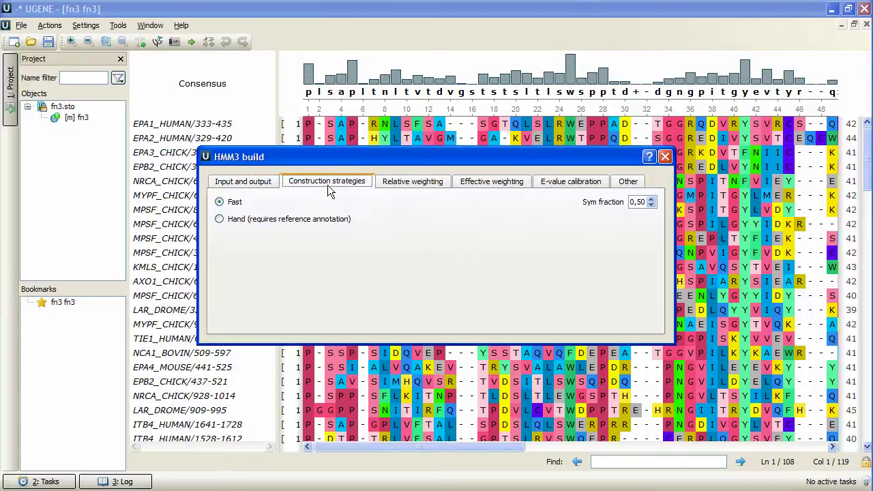
click(410, 183)
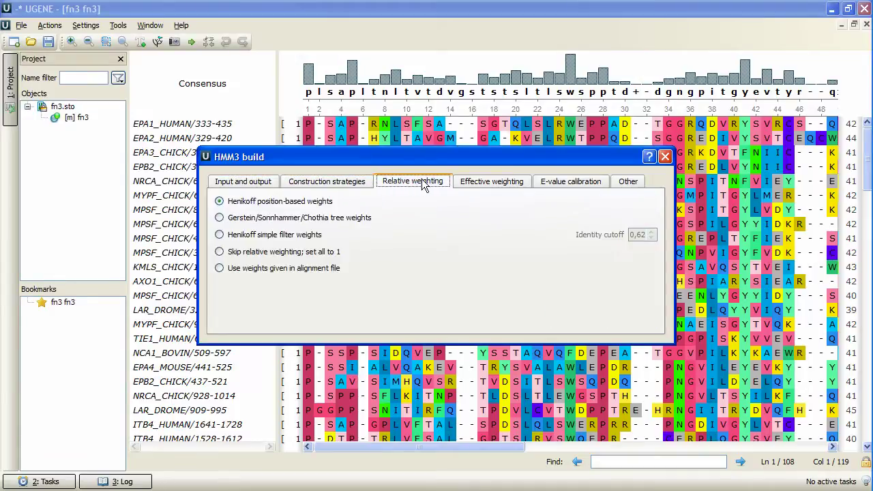
click(478, 182)
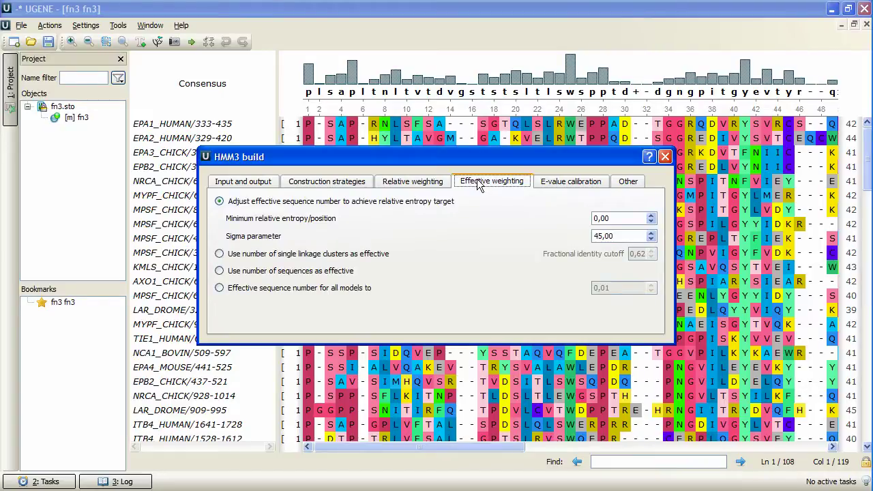
click(558, 183)
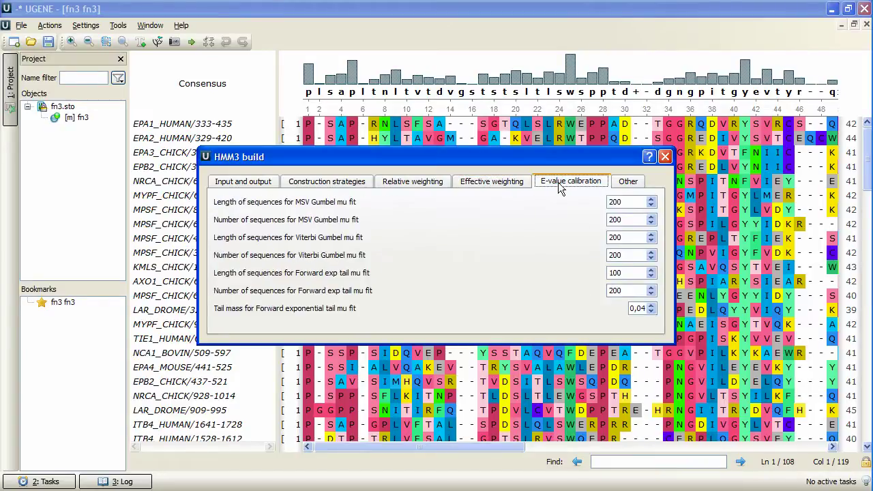
click(628, 183)
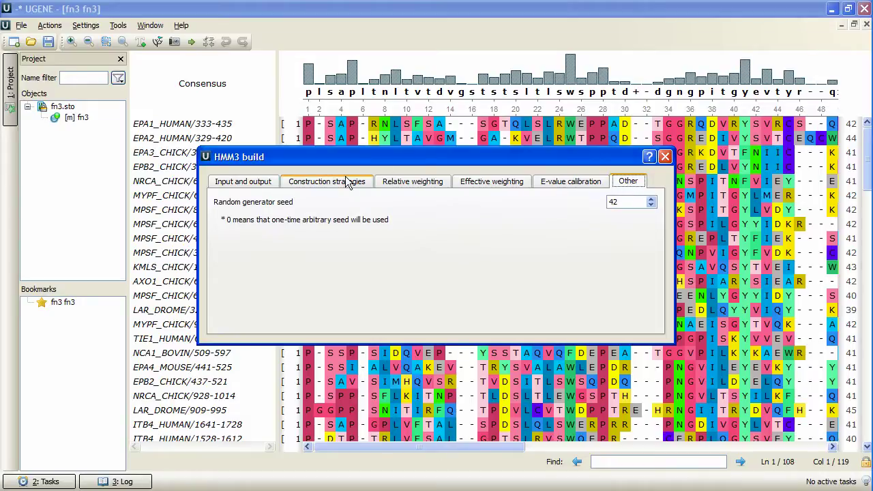
Step: Confirm the fn3 profile output path and run the HMM3 build
click(271, 183)
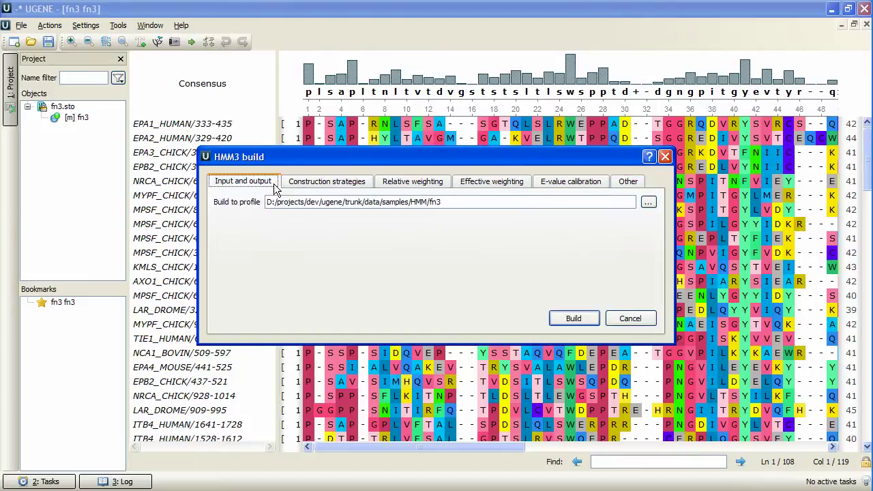
click(573, 319)
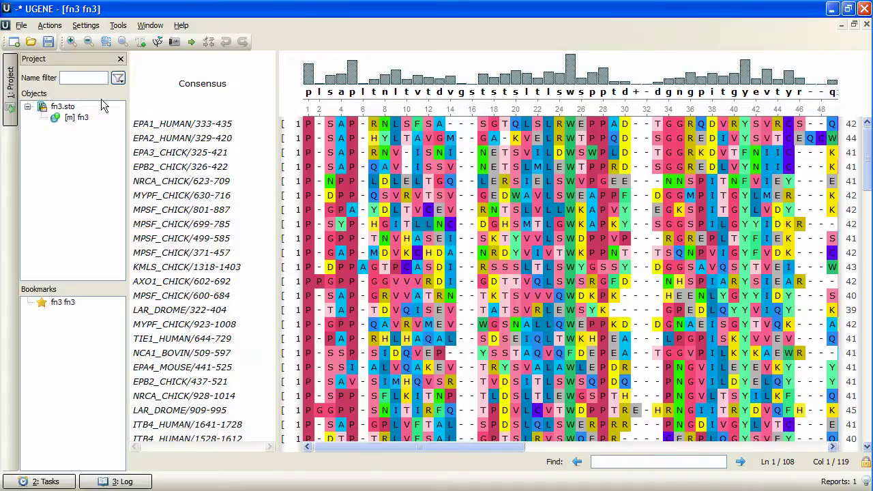
Step: Load titin.fa from the samples FASTA folder and select the titin sequence
click(32, 42)
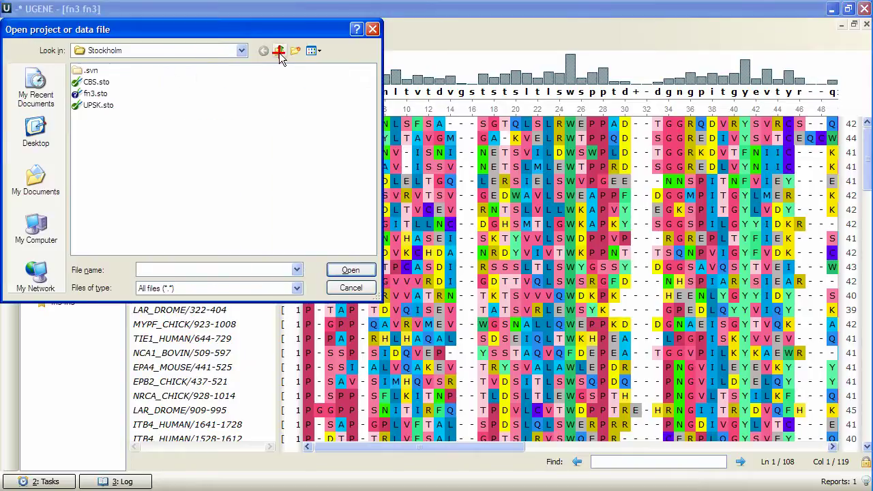
click(279, 52)
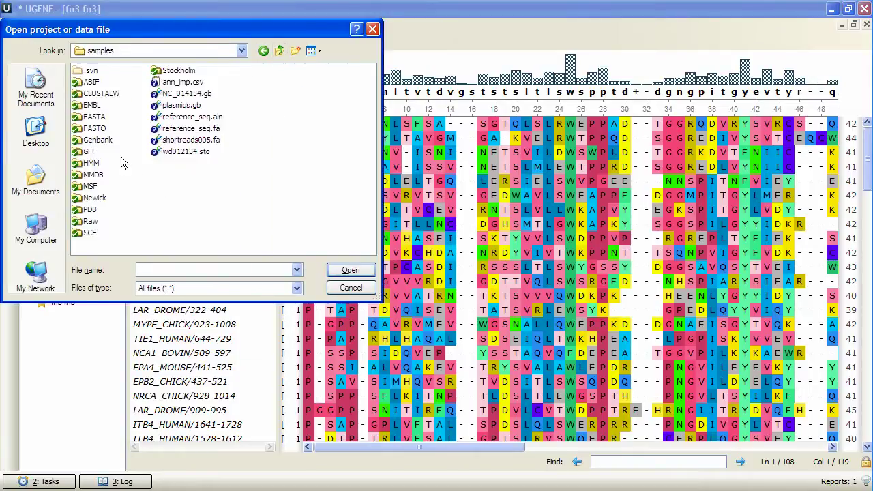
double_click(94, 117)
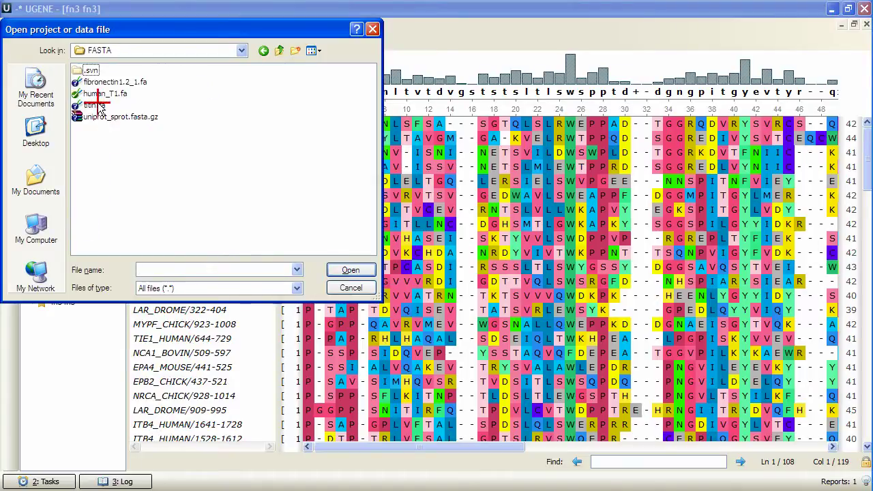
click(99, 107)
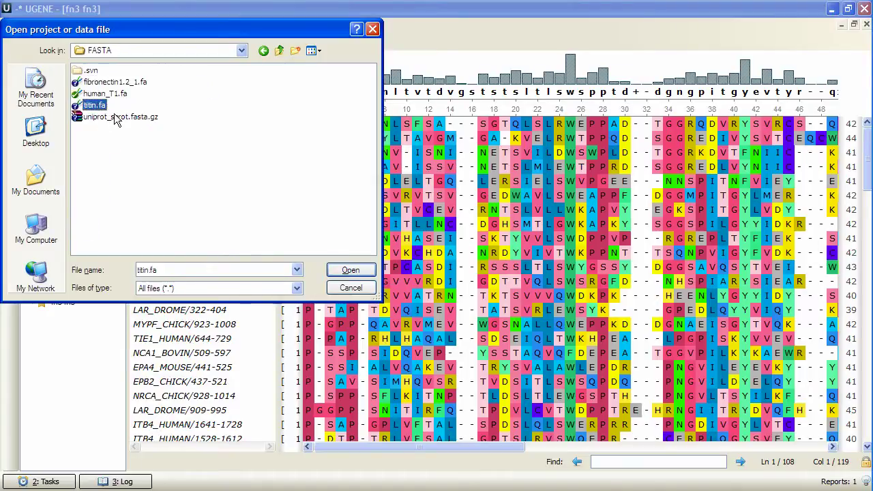
click(339, 271)
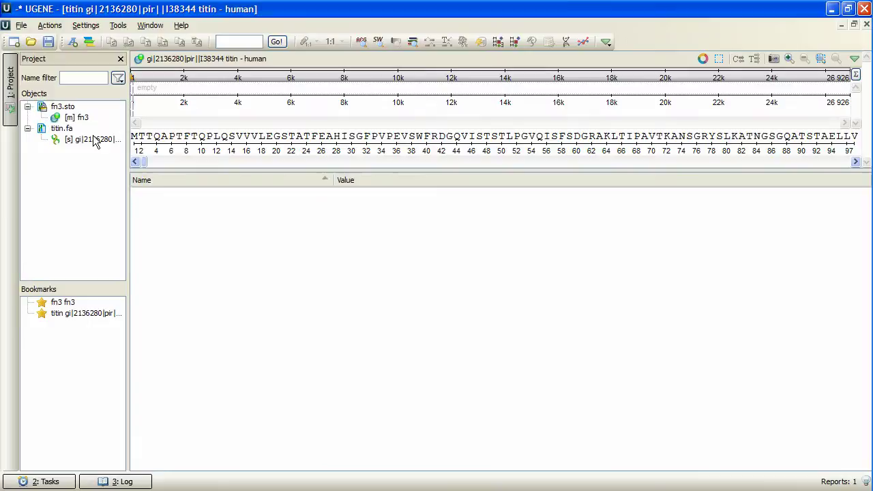
click(93, 136)
Step: Start an HMM signal search on the titin sequence from the HMMER3 tools
click(118, 25)
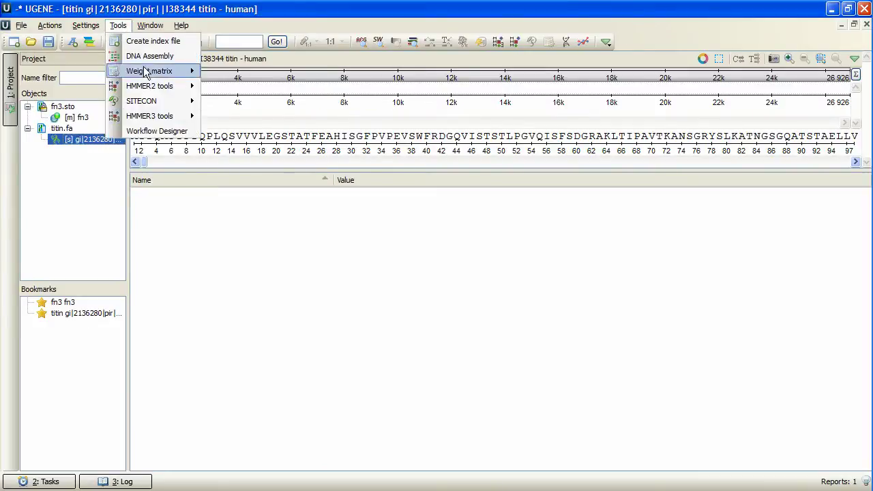
mouse_move(163, 119)
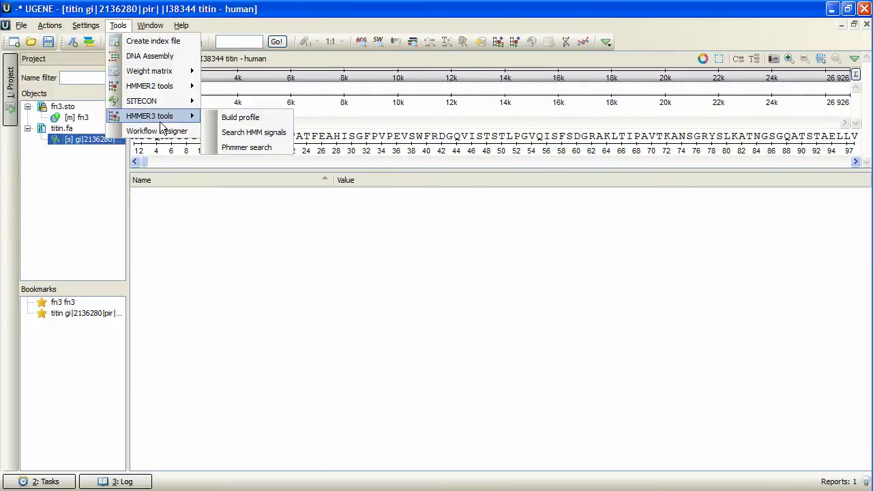
click(288, 134)
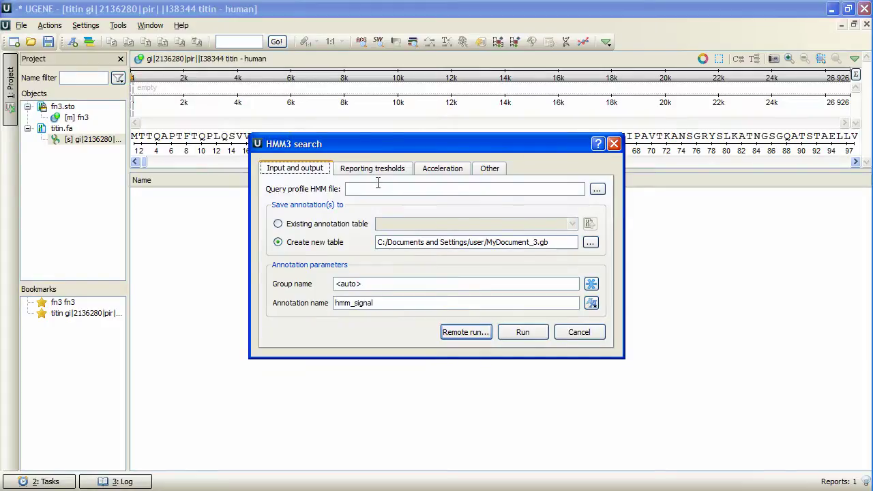
Step: Set HMM/fn3 as the query profile and check the hmm_signal name and MyDocument_3.gb output
click(597, 189)
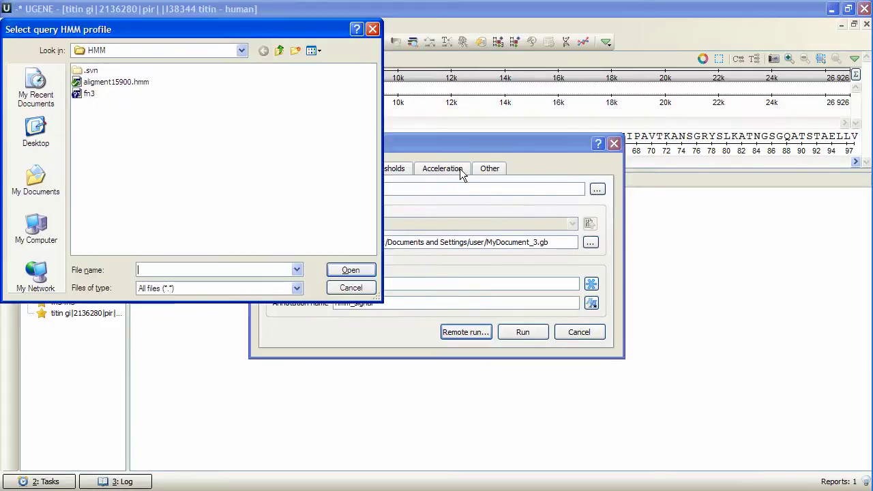
click(89, 94)
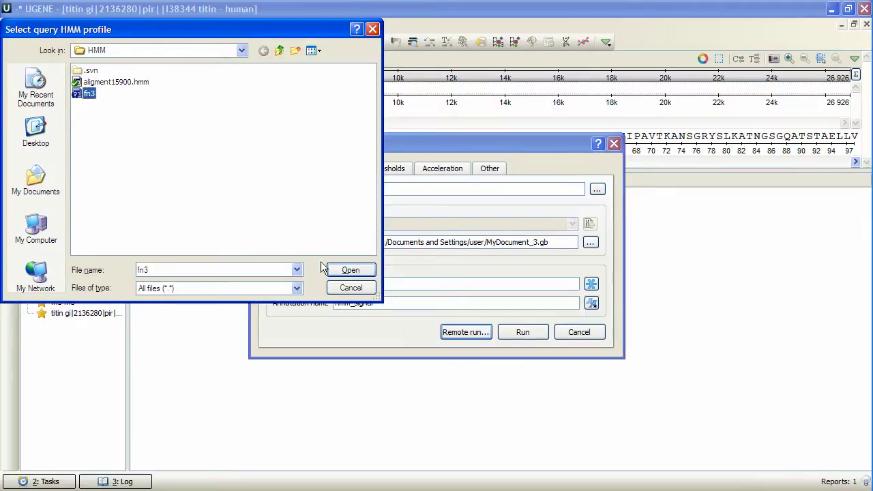
click(335, 270)
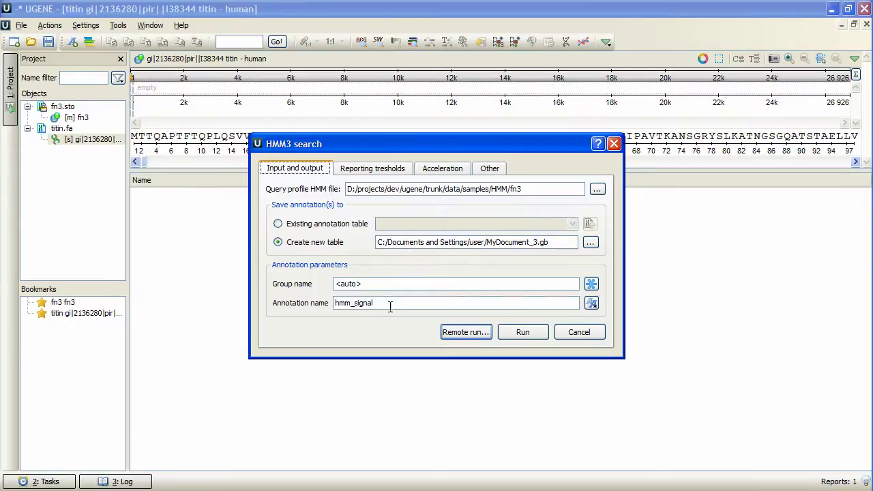
drag(389, 300, 330, 303)
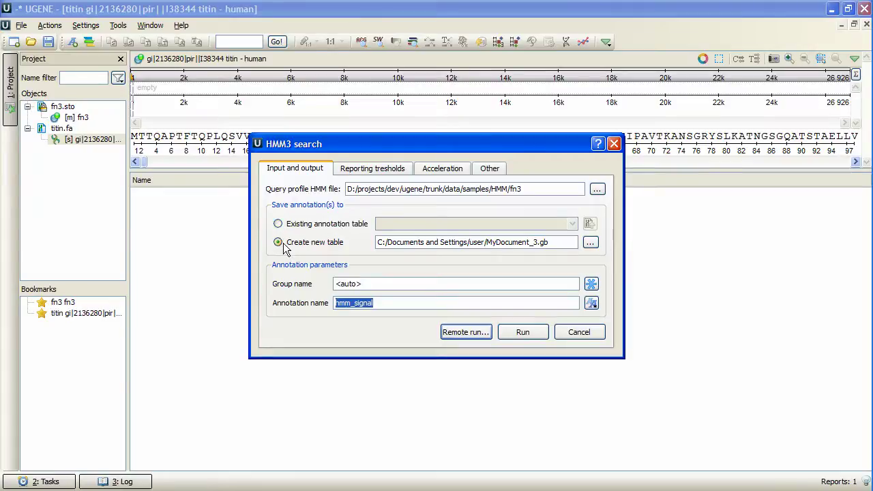
mouse_move(555, 242)
mouse_down()
mouse_move(407, 232)
mouse_move(365, 239)
mouse_up()
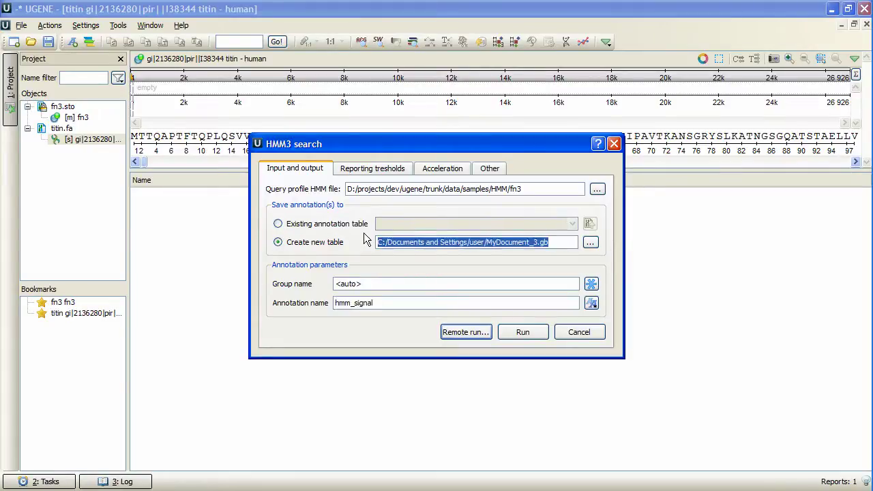
Step: Try the score, GA and NC reporting options, then keep E-value below 1E+1
click(351, 172)
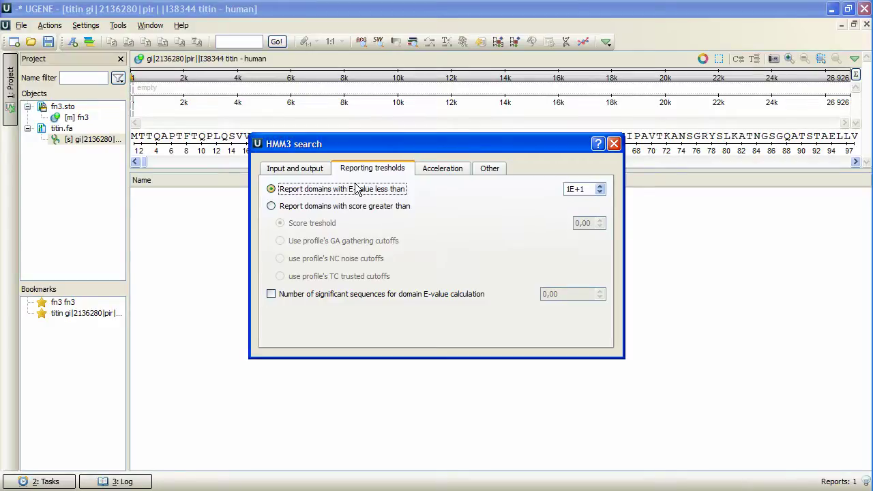
drag(586, 188, 565, 189)
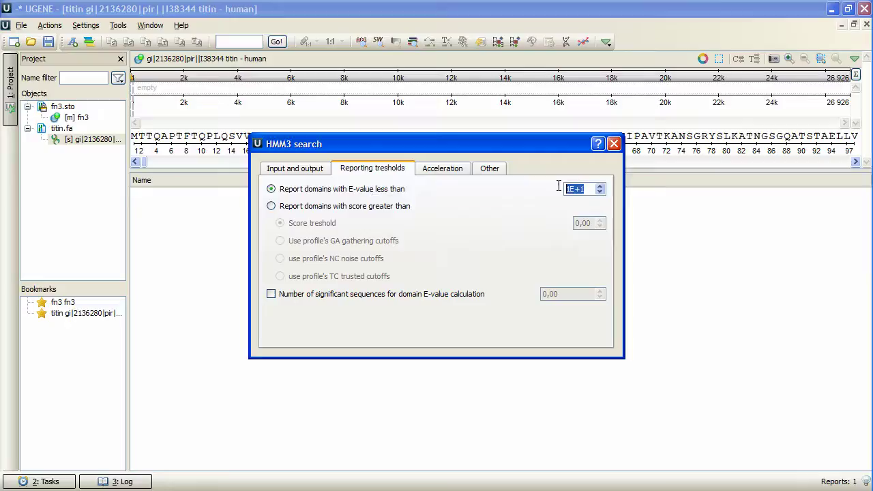
click(334, 210)
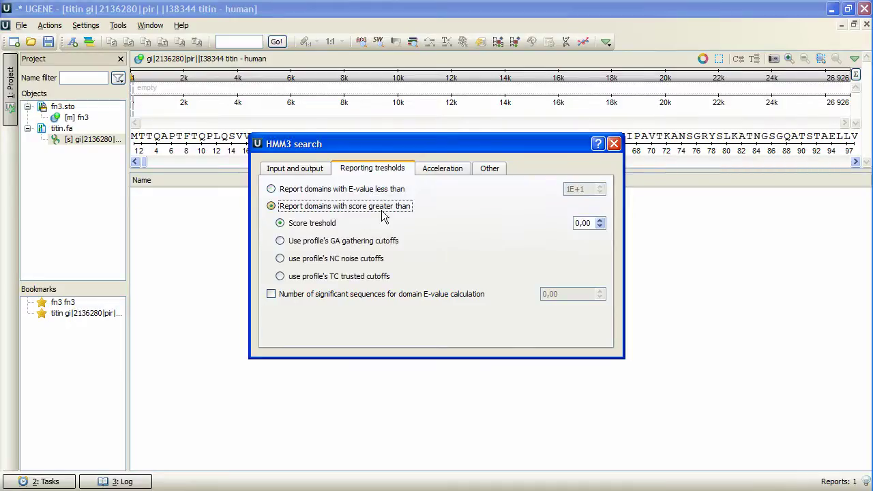
click(599, 225)
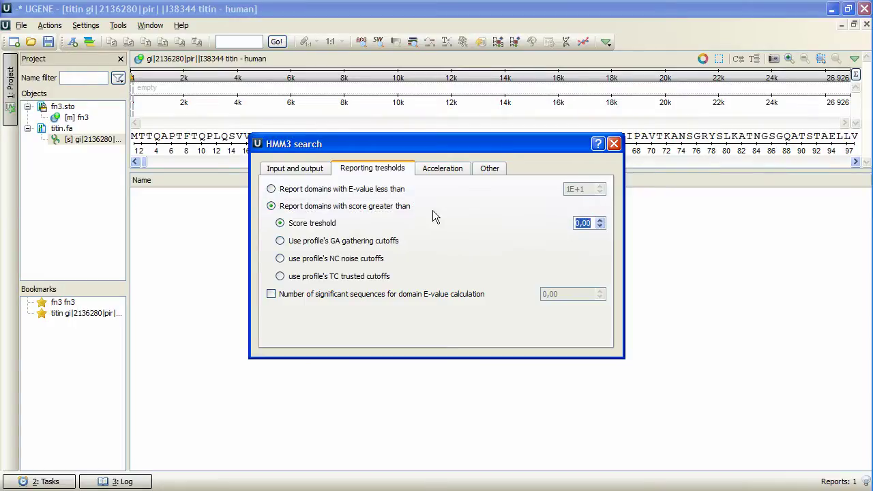
click(285, 243)
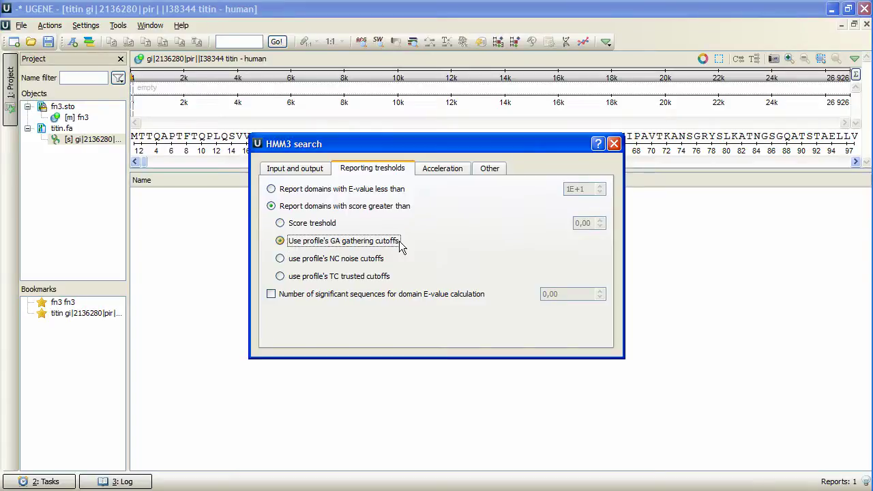
click(341, 262)
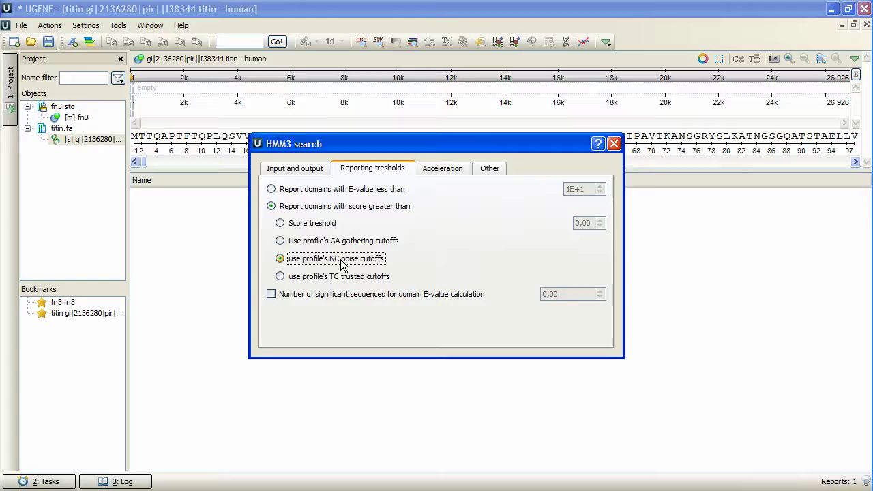
click(272, 189)
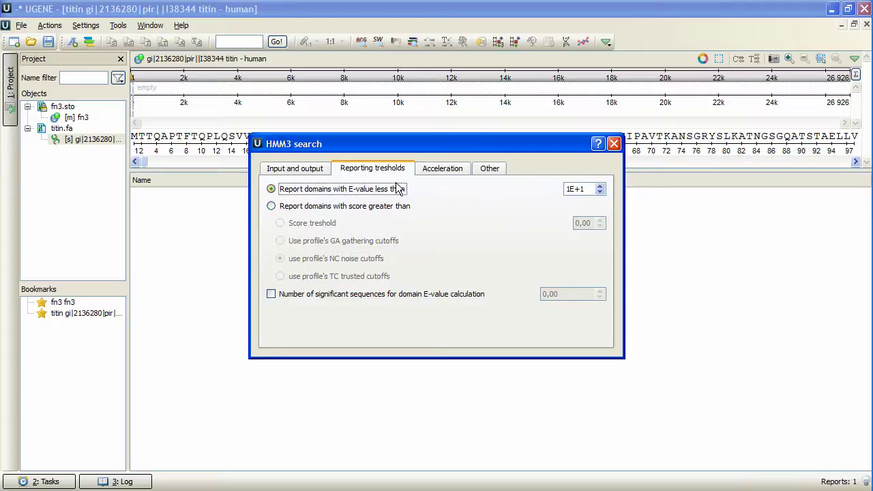
Step: Check the acceleration filters and run the fn3 signal search on titin
click(422, 174)
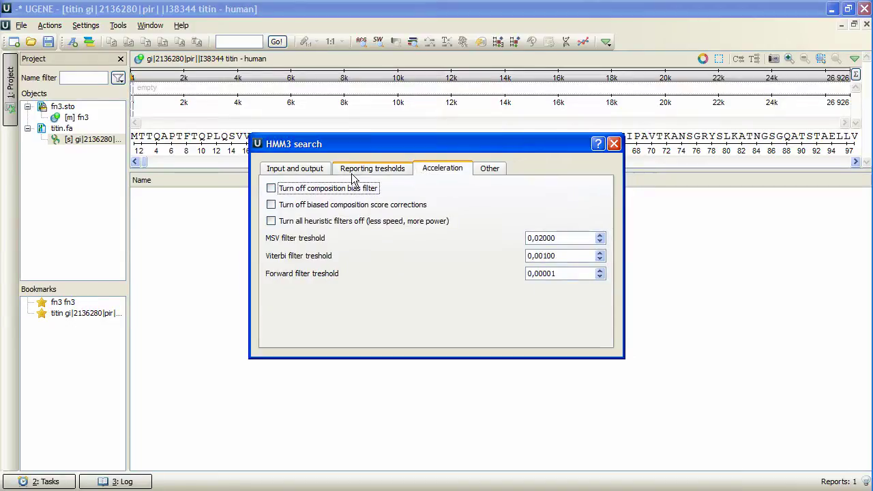
click(297, 169)
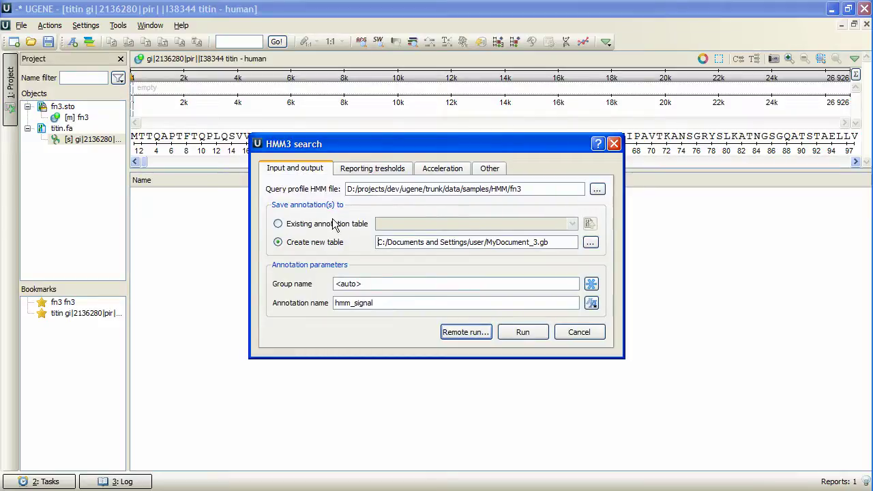
click(506, 330)
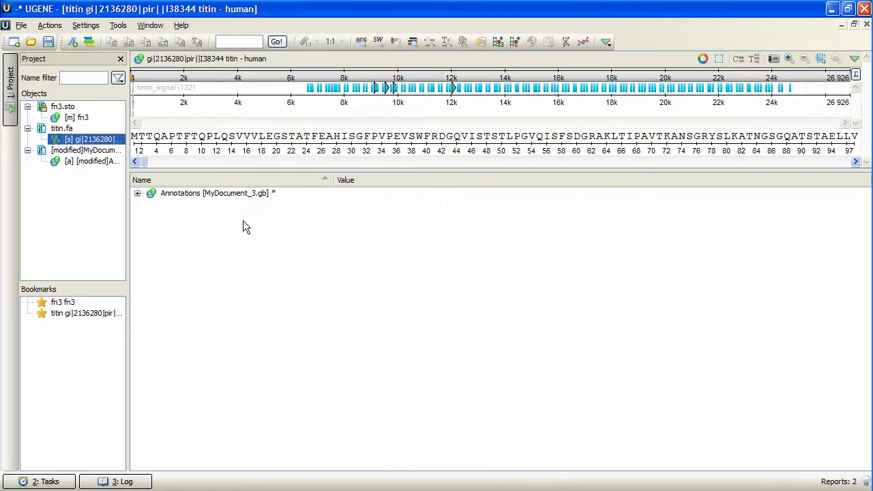
click(138, 195)
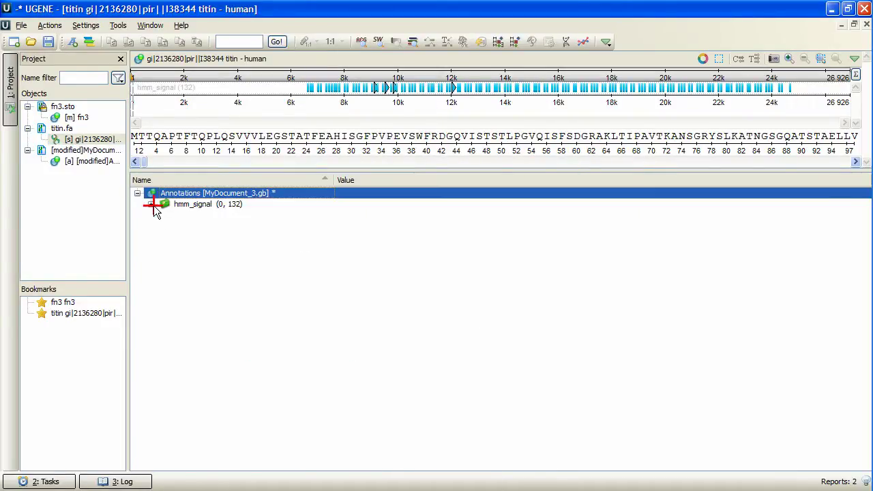
click(151, 204)
click(193, 227)
click(212, 281)
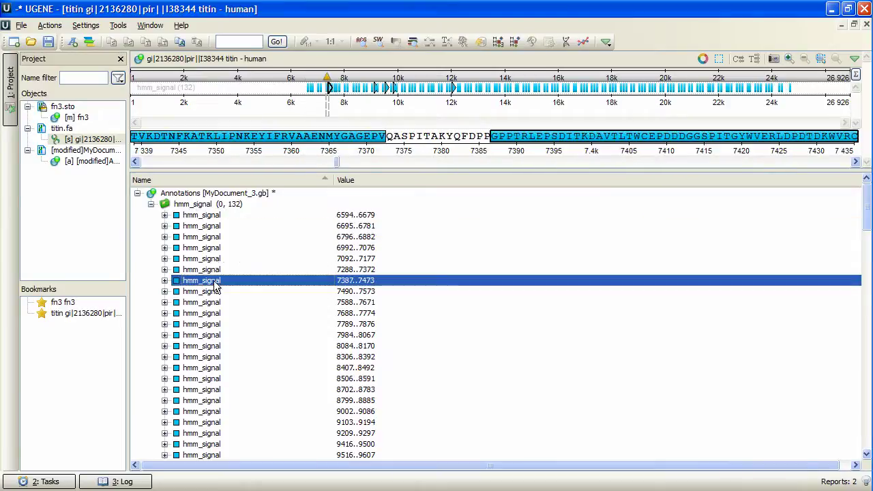
click(164, 280)
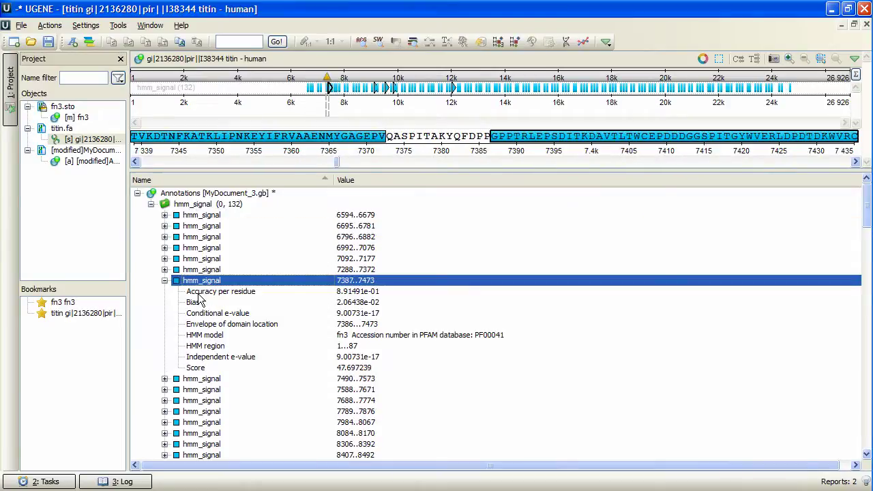
click(204, 292)
click(208, 303)
drag(217, 324, 228, 346)
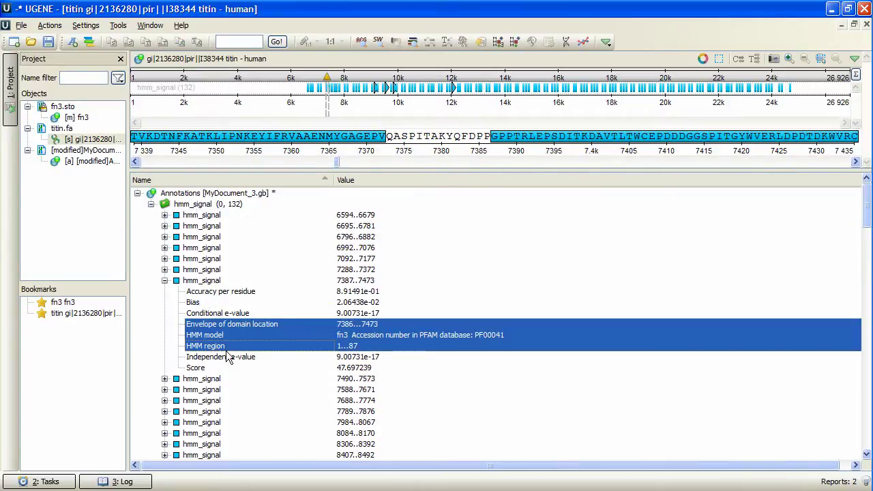
click(164, 280)
click(150, 205)
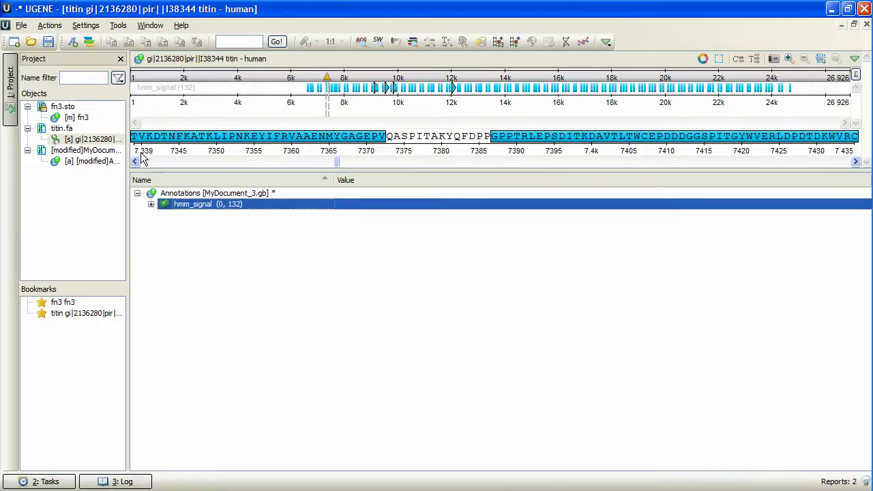
Step: Look through the HMMER3 tools menu and close it without starting a search
click(119, 26)
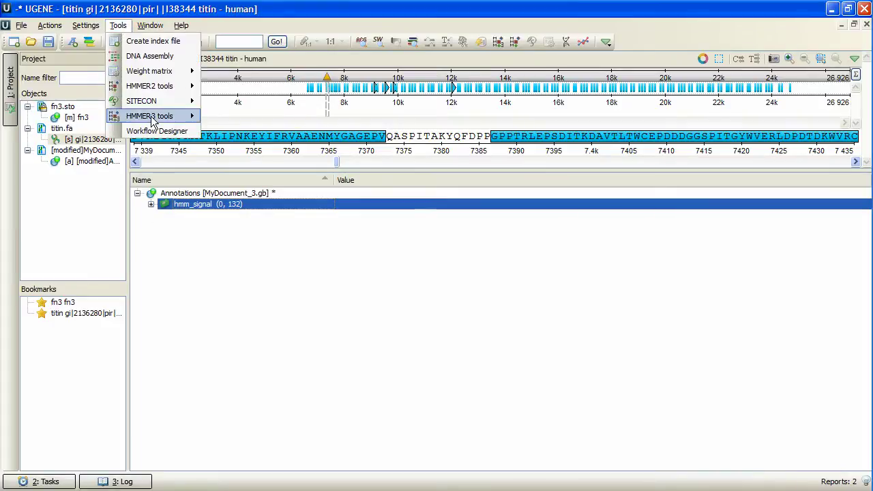
mouse_move(179, 118)
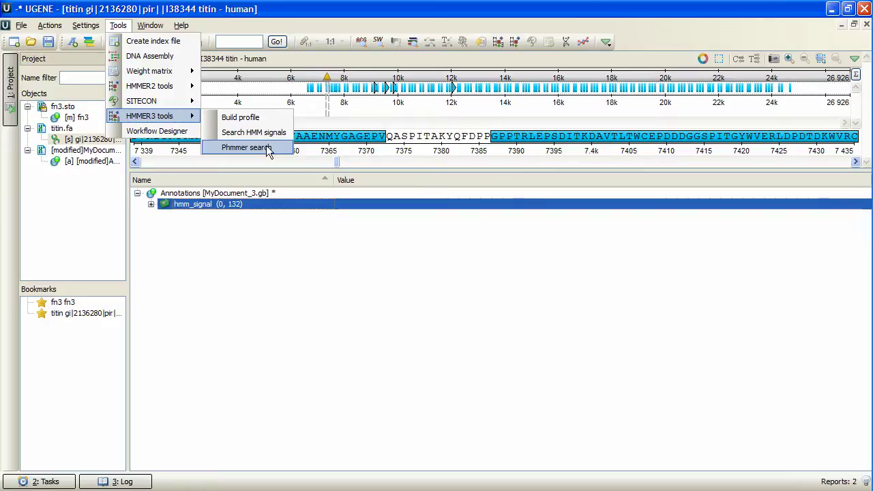
click(333, 120)
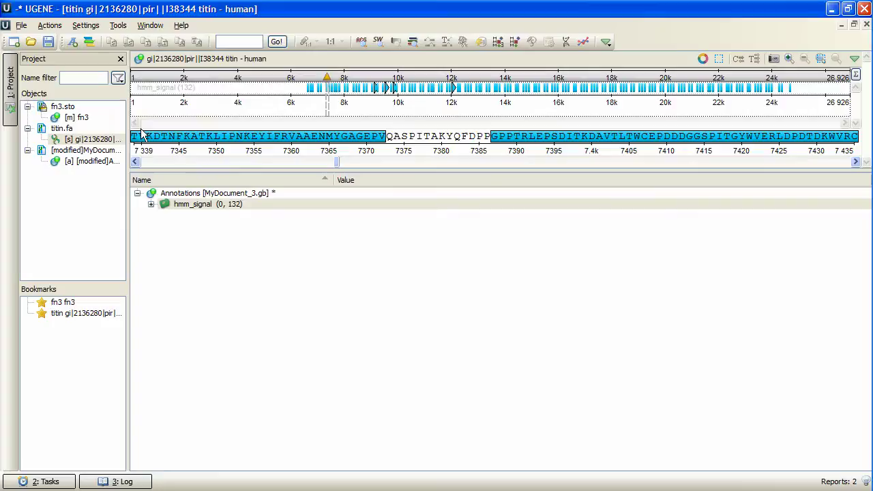
Step: Select the titin sequence and open the Phmmer search dialog
click(94, 140)
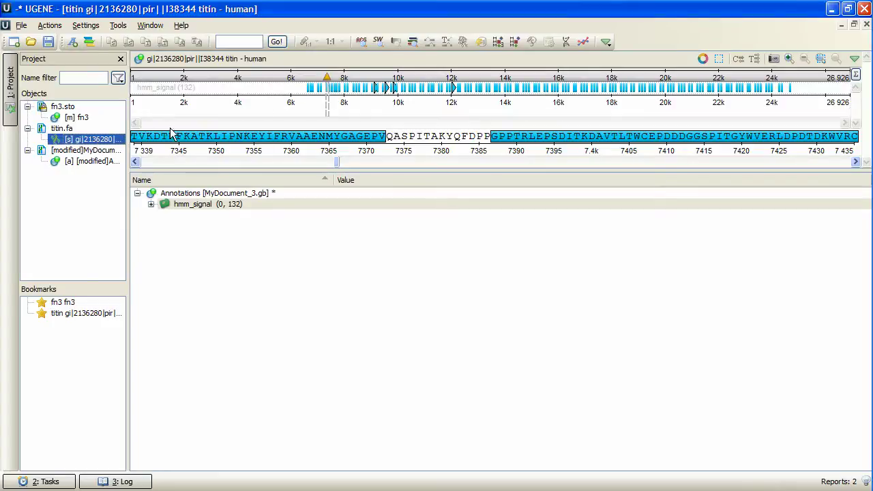
click(286, 107)
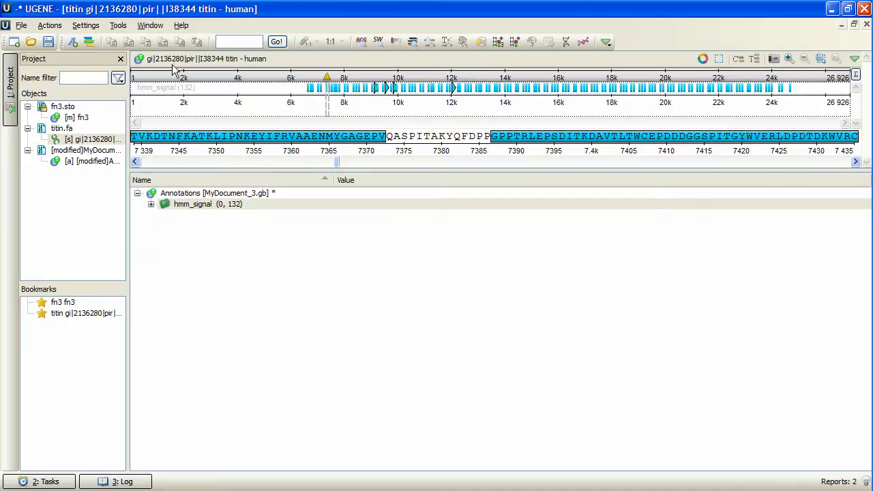
click(116, 26)
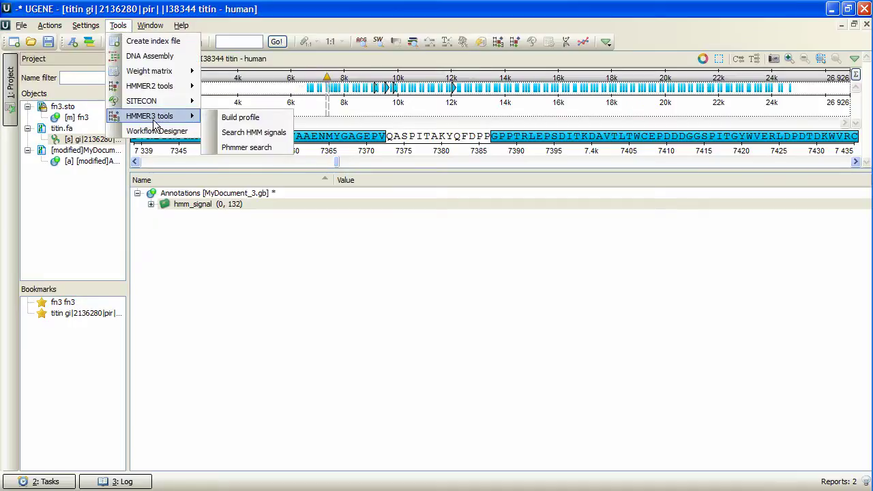
click(271, 149)
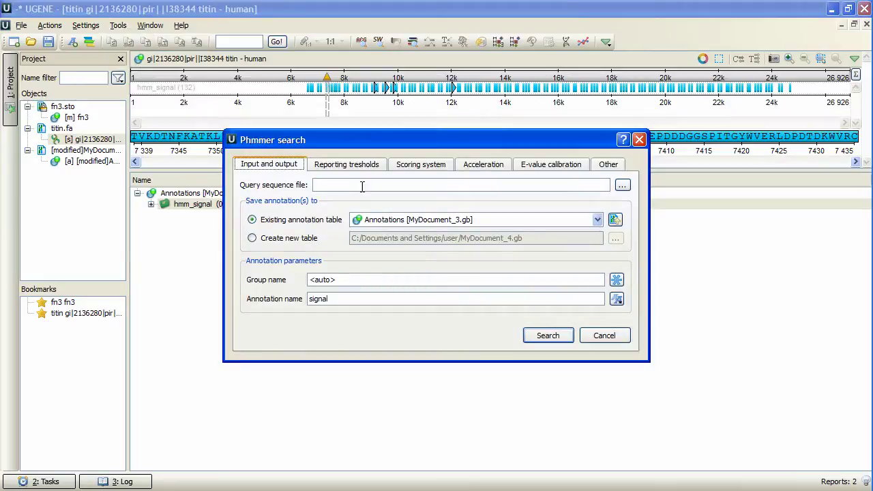
Step: Browse to the FASTA samples and choose fibronectin1.2_1.fa as the query file
click(623, 187)
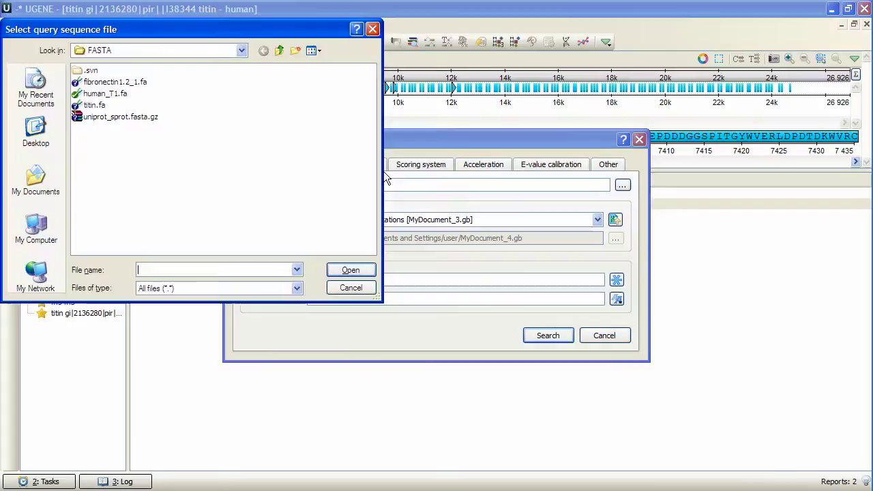
click(108, 83)
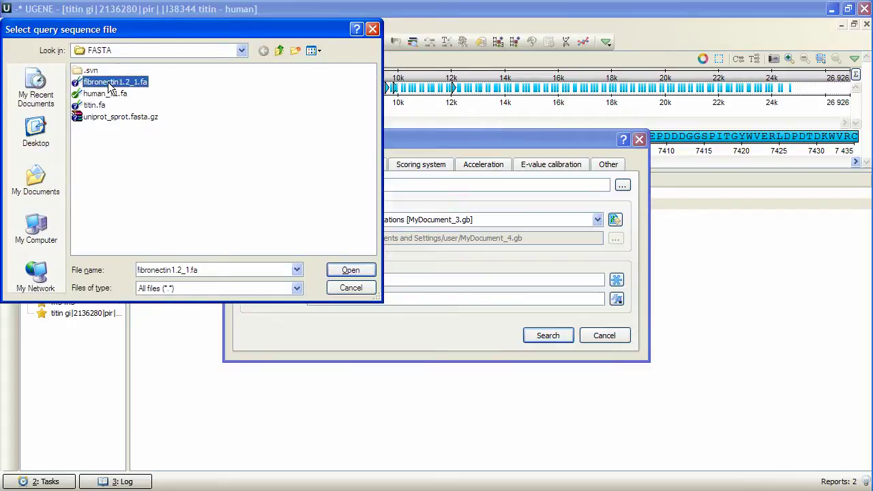
click(348, 270)
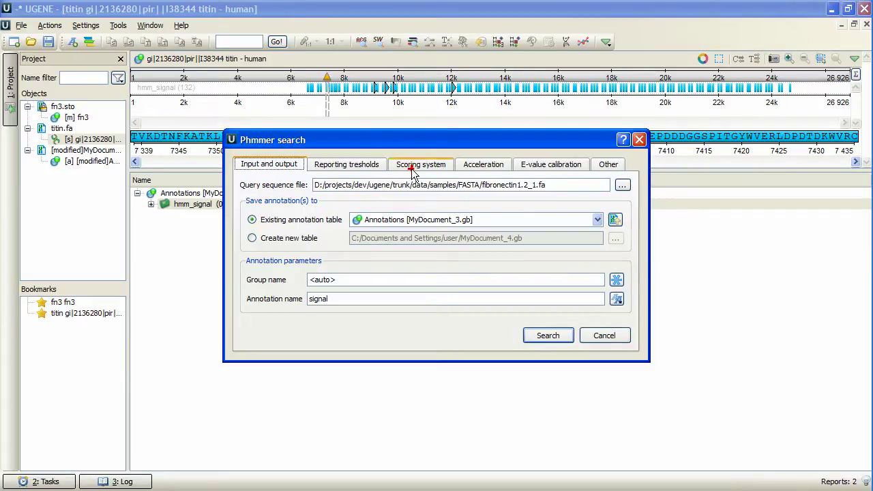
Step: Review the phmmer scoring, E-value calibration, reporting and acceleration settings, then run the search on titin
click(412, 169)
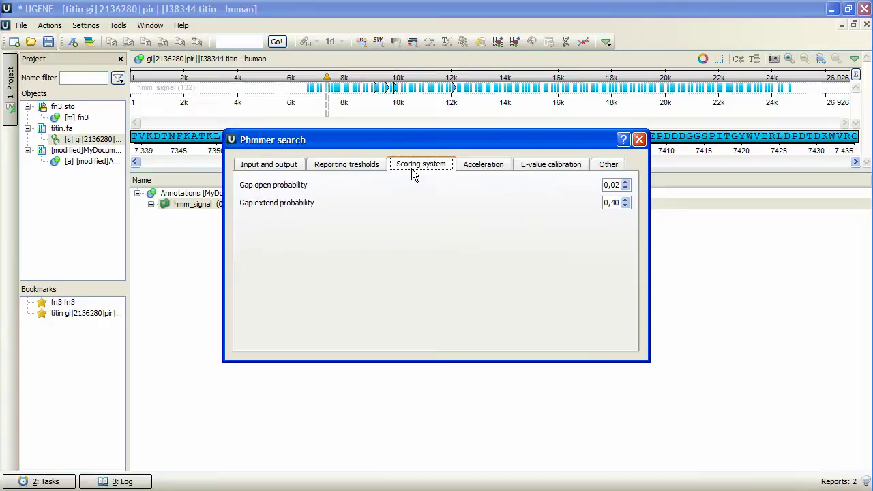
click(535, 165)
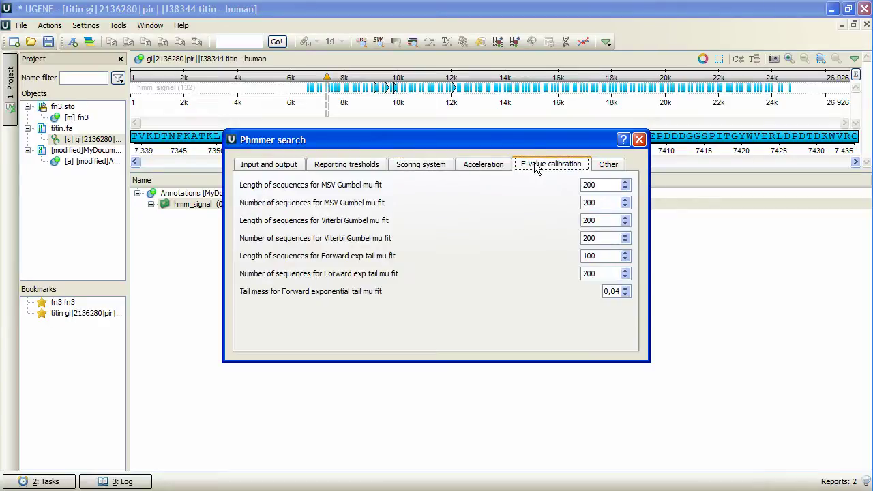
click(343, 167)
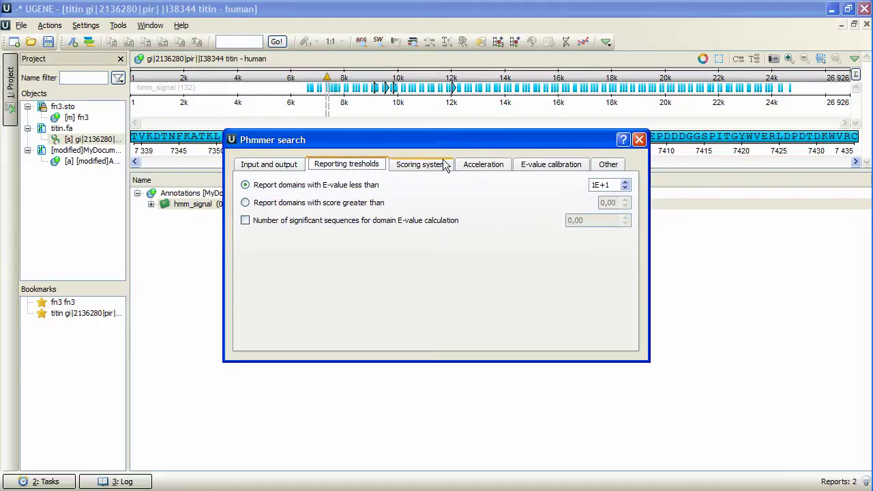
click(480, 166)
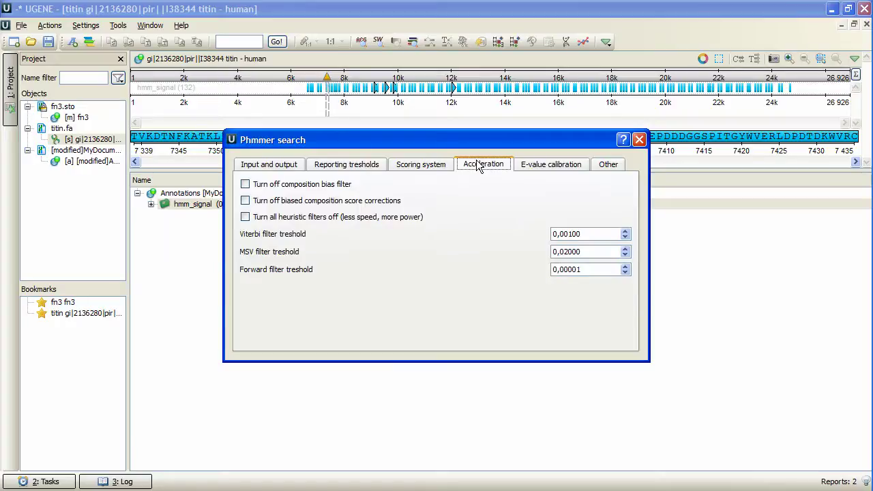
click(279, 168)
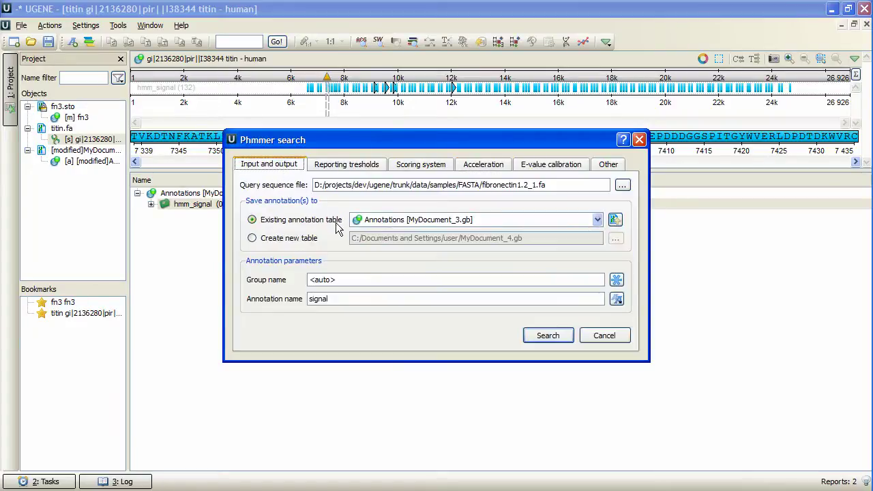
click(542, 341)
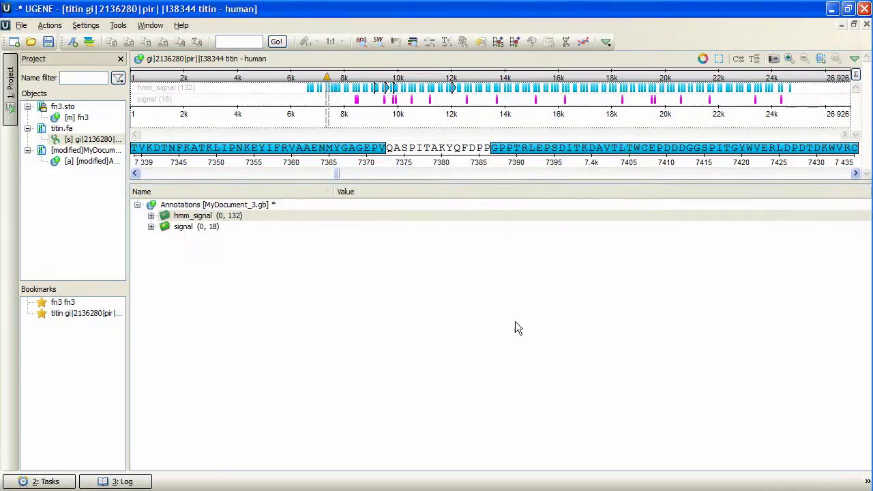
Step: Expand the signal group and inspect the qualifiers of the 9883..9960 and 12551..12632 hits
click(152, 226)
click(194, 239)
click(219, 281)
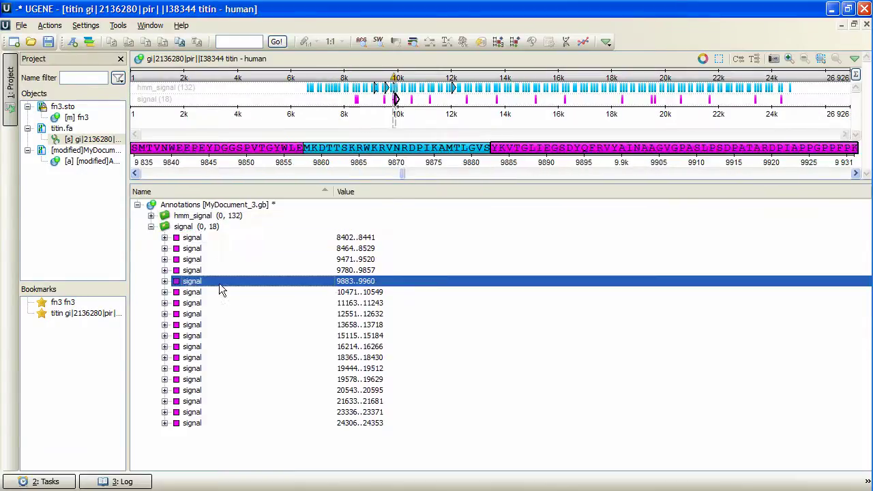
click(164, 281)
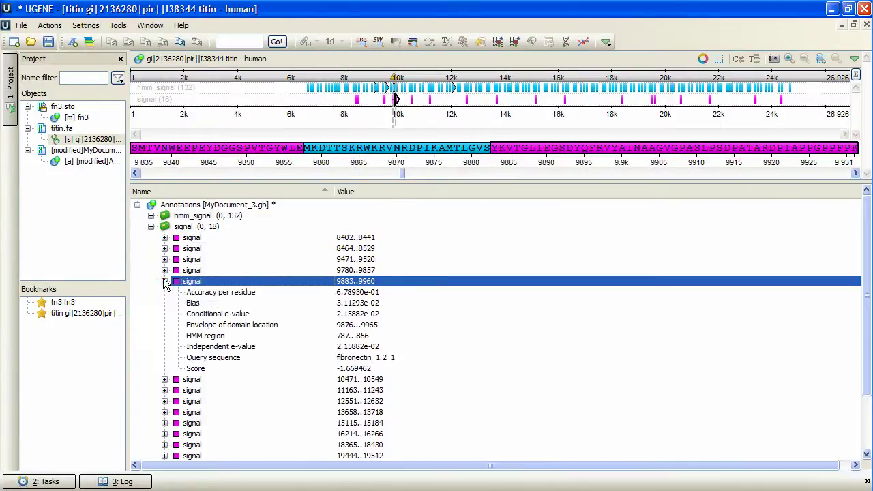
click(206, 293)
shift+click(218, 368)
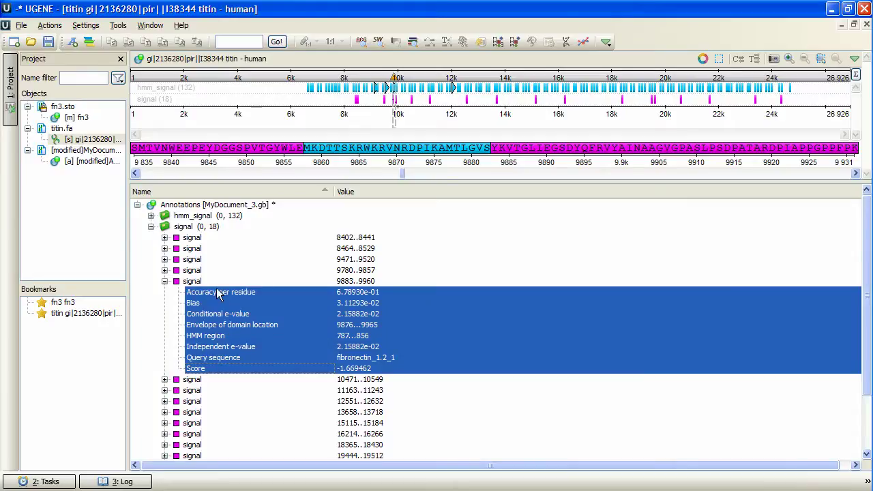
click(165, 401)
scroll(167, 404, down, 2)
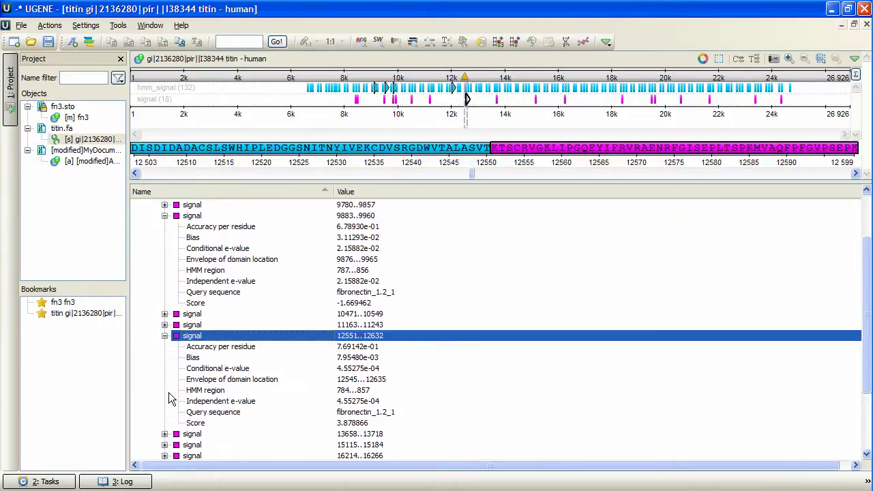